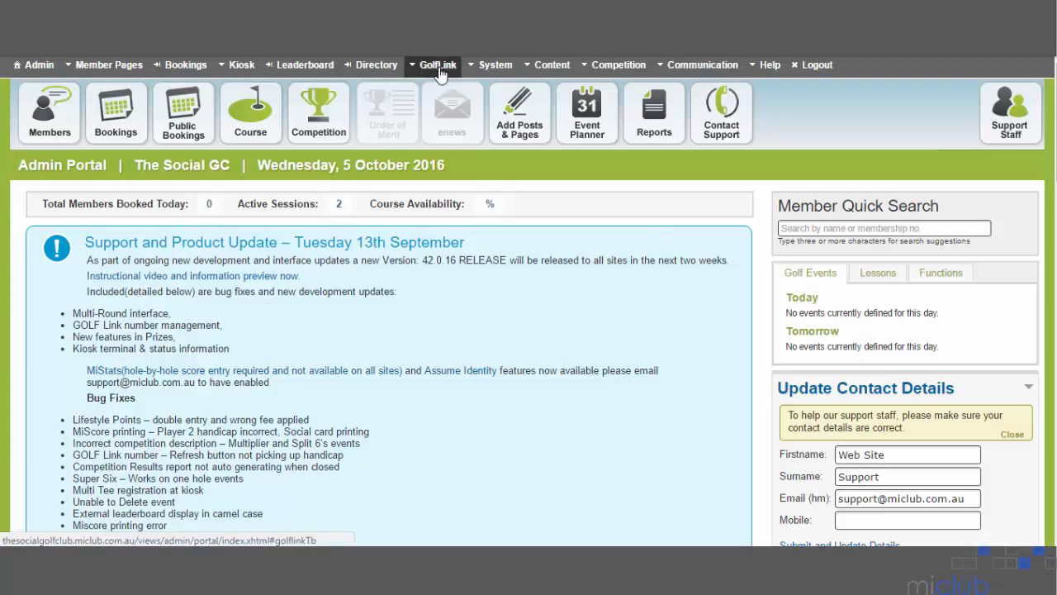
- Start a new member record with first name MiClub, last name Social Group (Captain) and preferred name MiClub, and pick the birth date
click(377, 66)
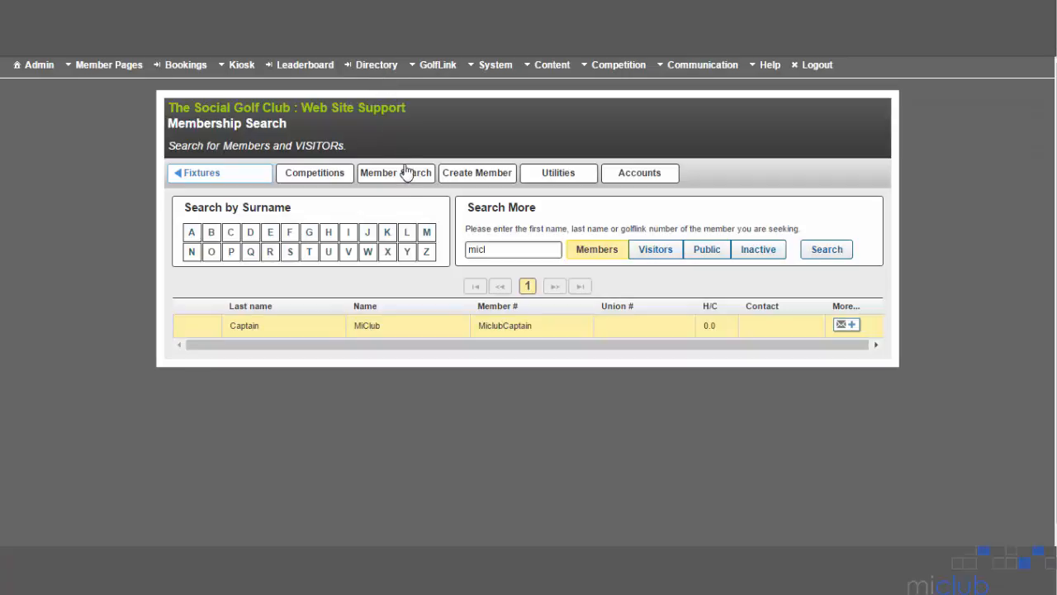
click(458, 173)
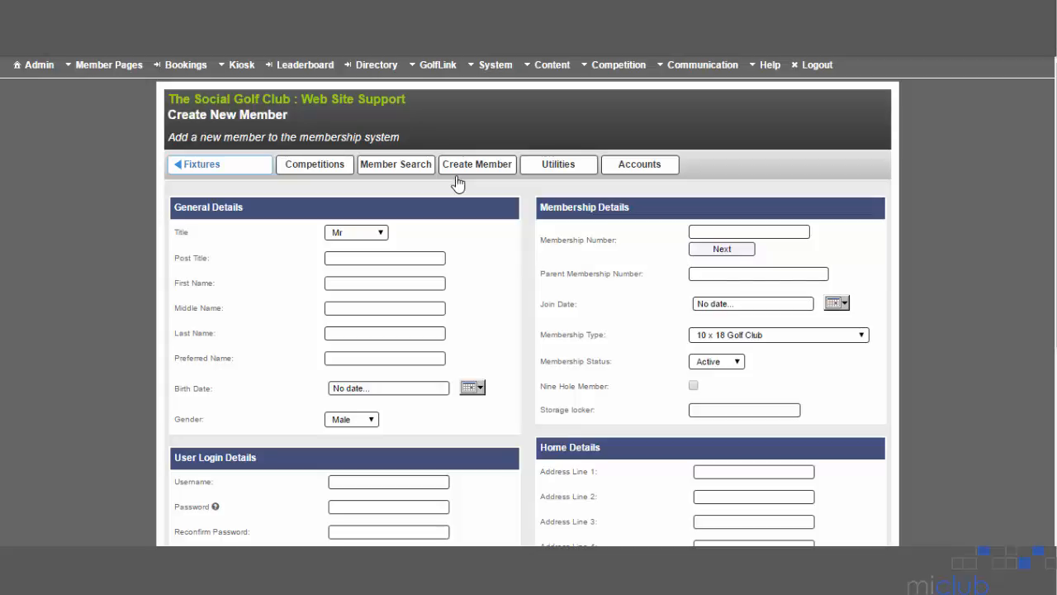
click(376, 283)
text(MiClub)
key(Tab)
key(Tab)
text(Soci)
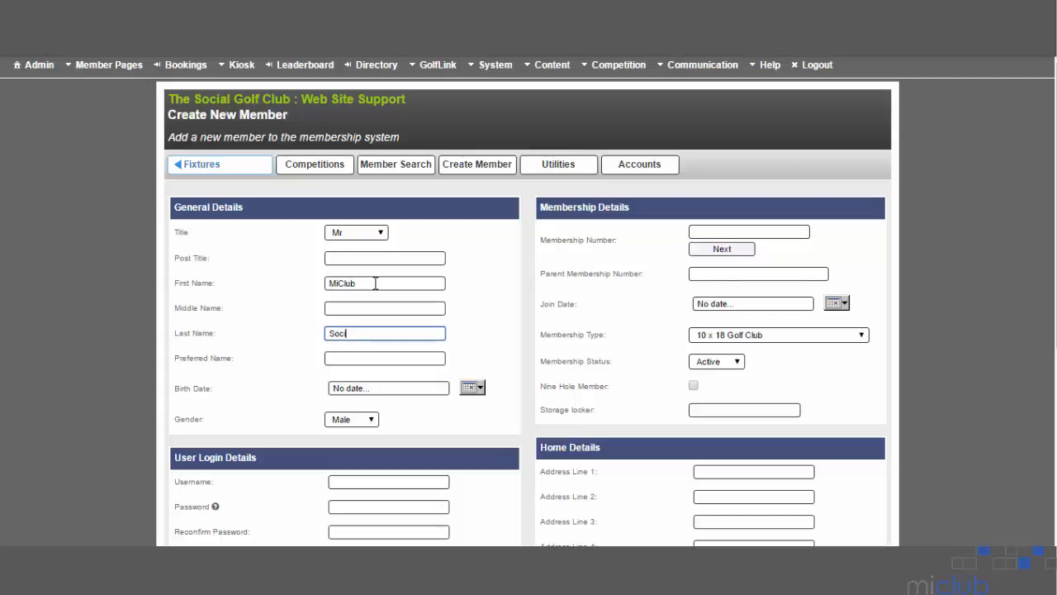
text(al Group (Captain))
key(Tab)
text(MiClub)
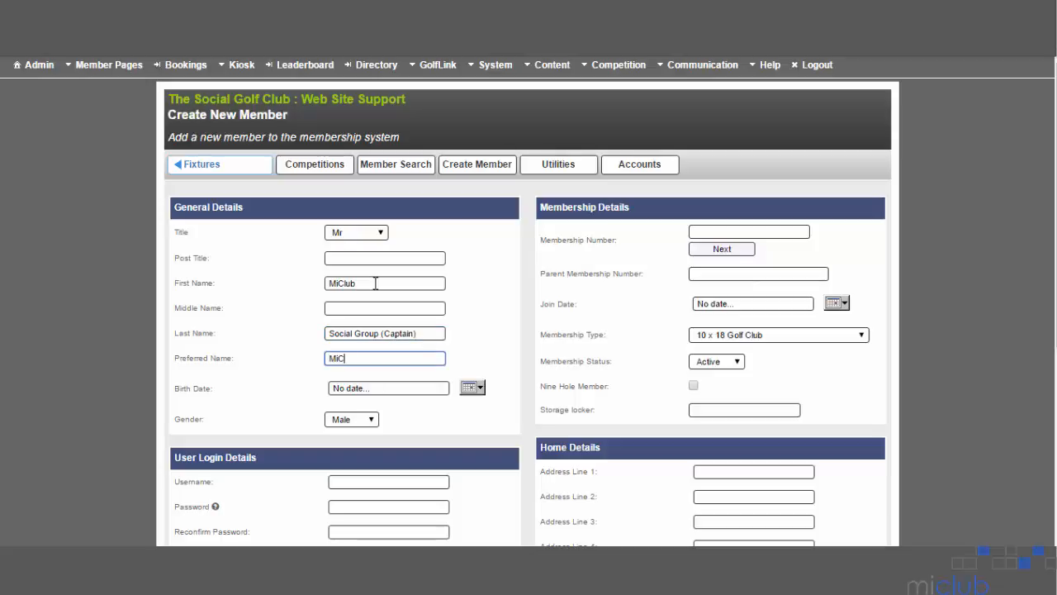
click(478, 387)
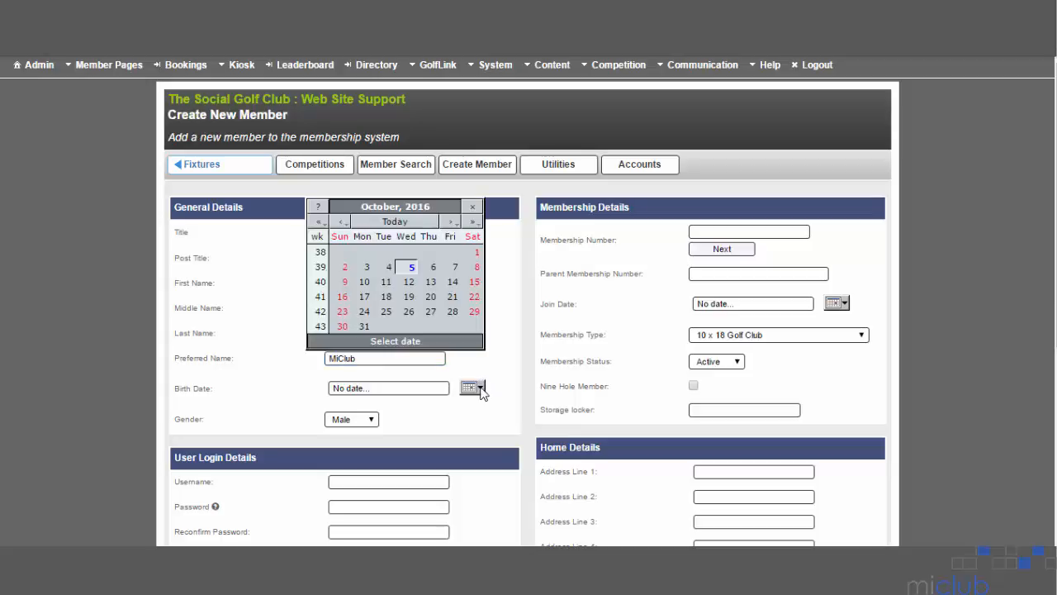
click(388, 271)
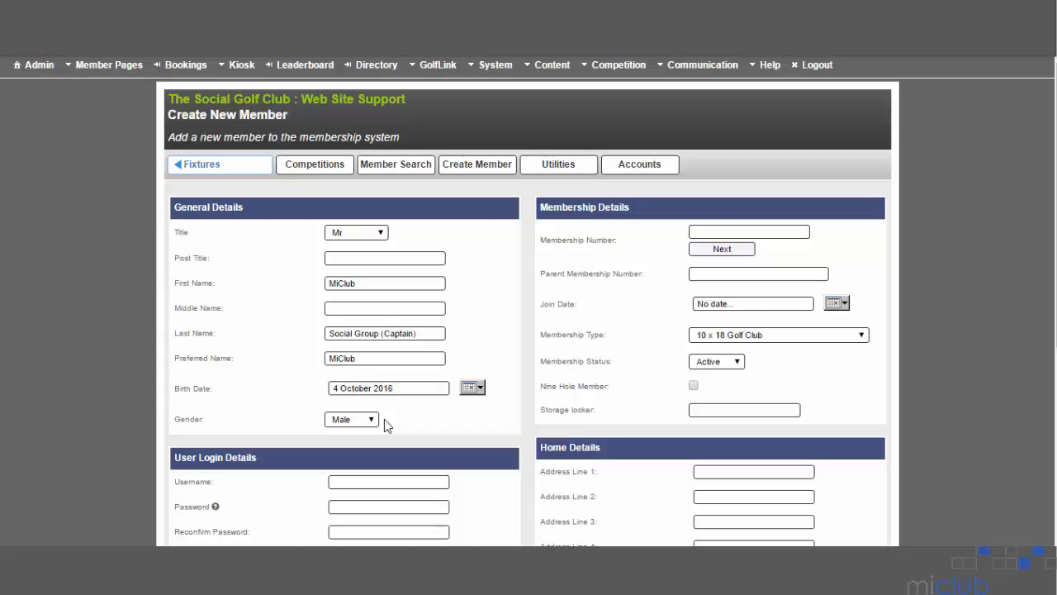
- Enter the membership number and set the join date to 4 October 2016 in the membership details
click(704, 231)
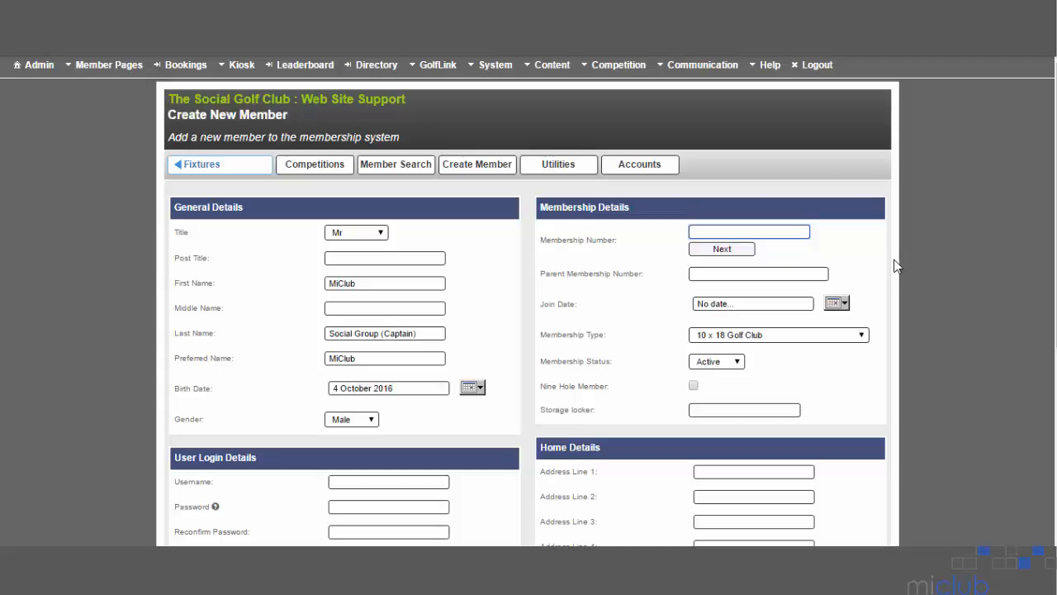
text(MSGCaptain)
click(843, 305)
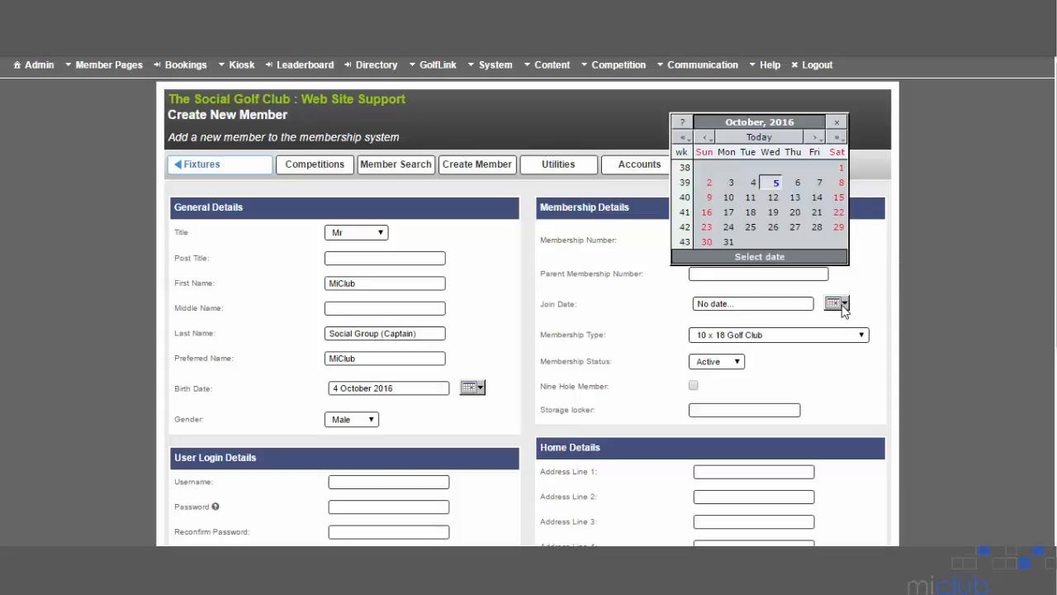
click(747, 188)
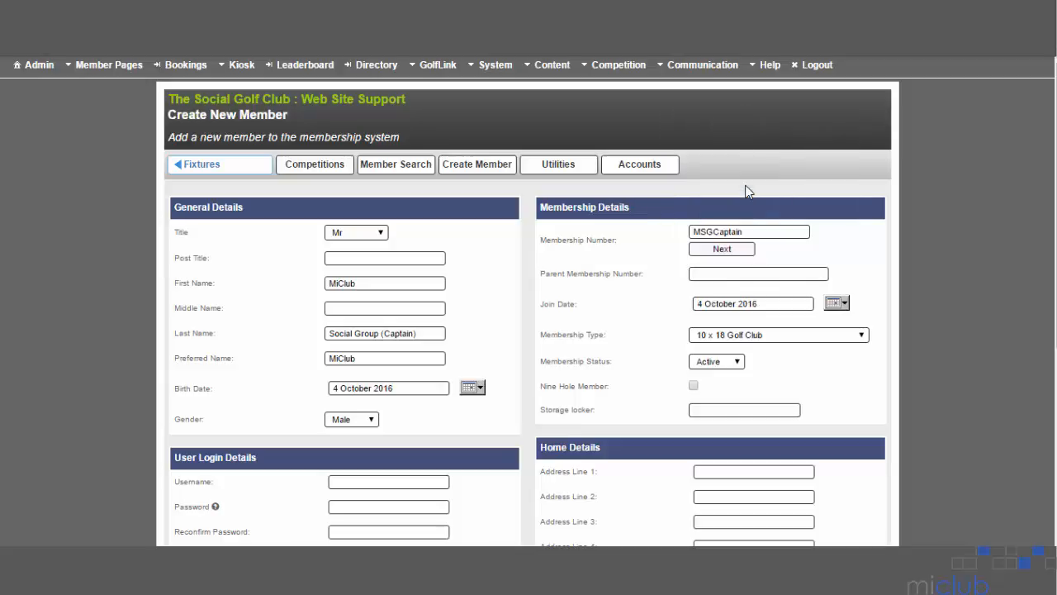
- Set the new member's membership type to MiClub A
click(861, 336)
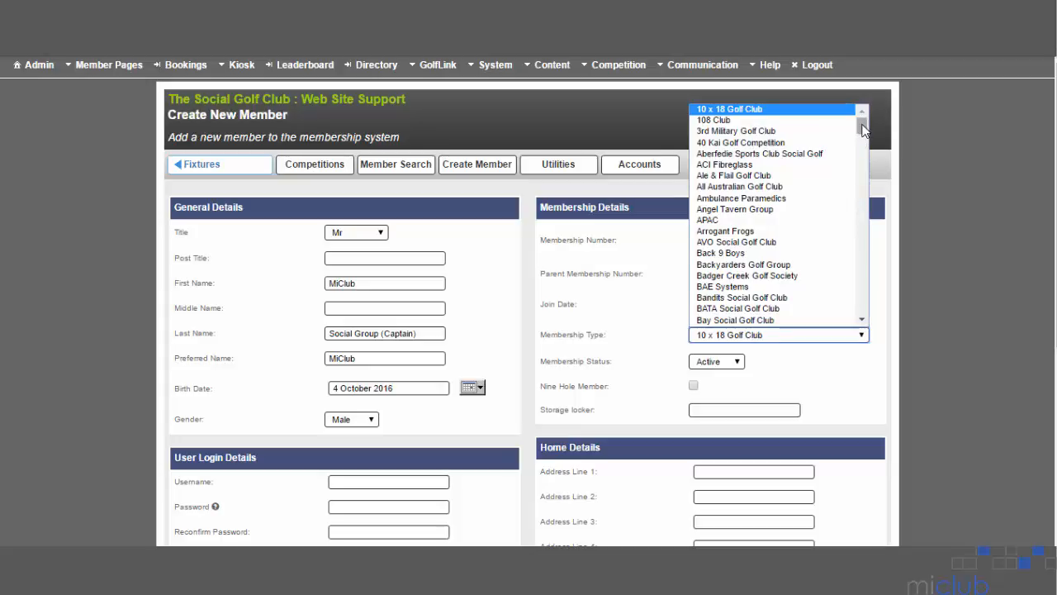
drag(862, 130, 863, 198)
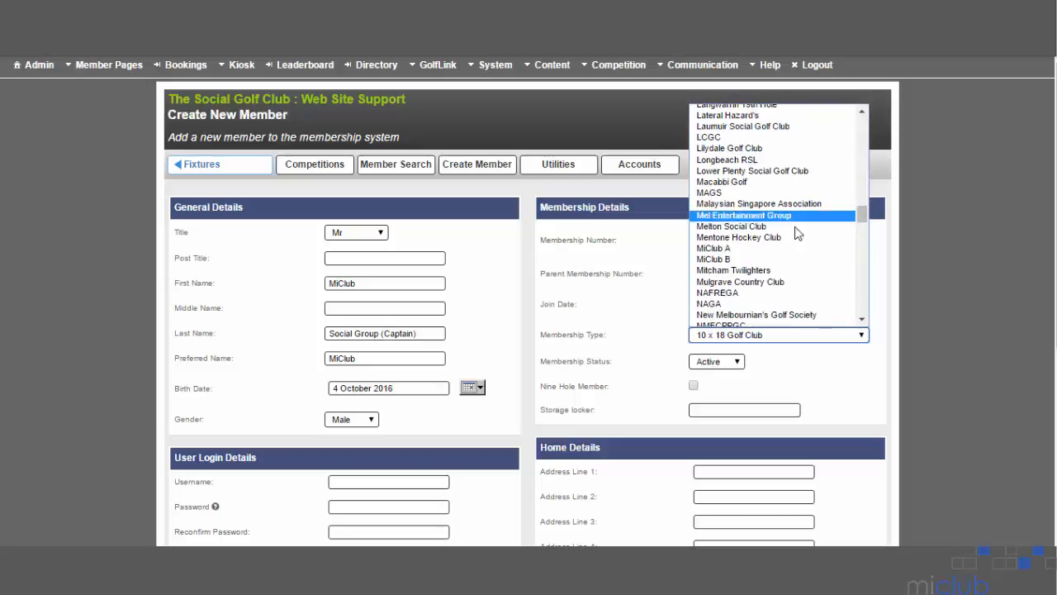
click(745, 248)
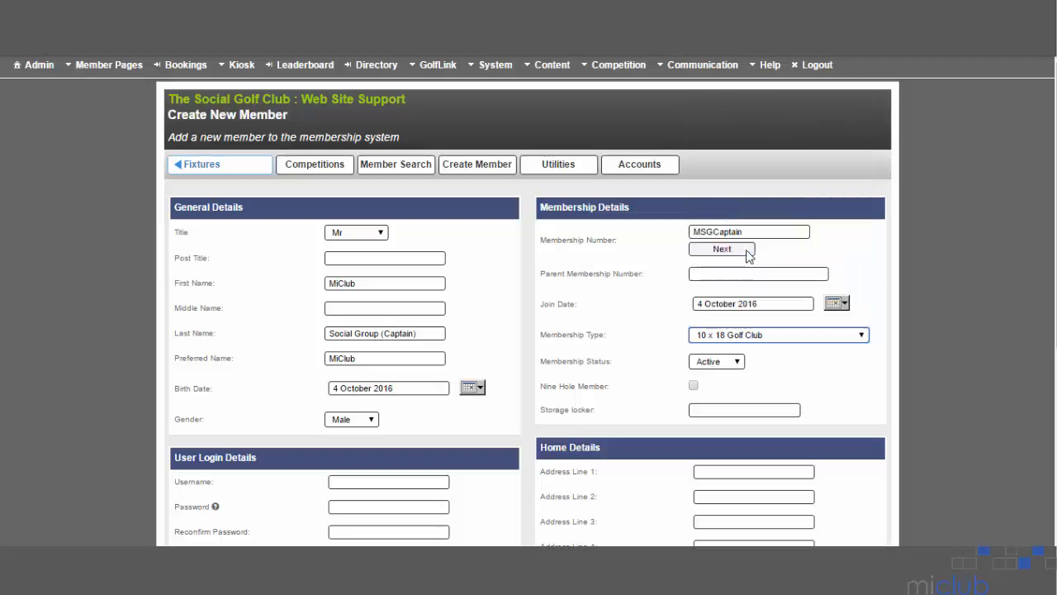
click(821, 375)
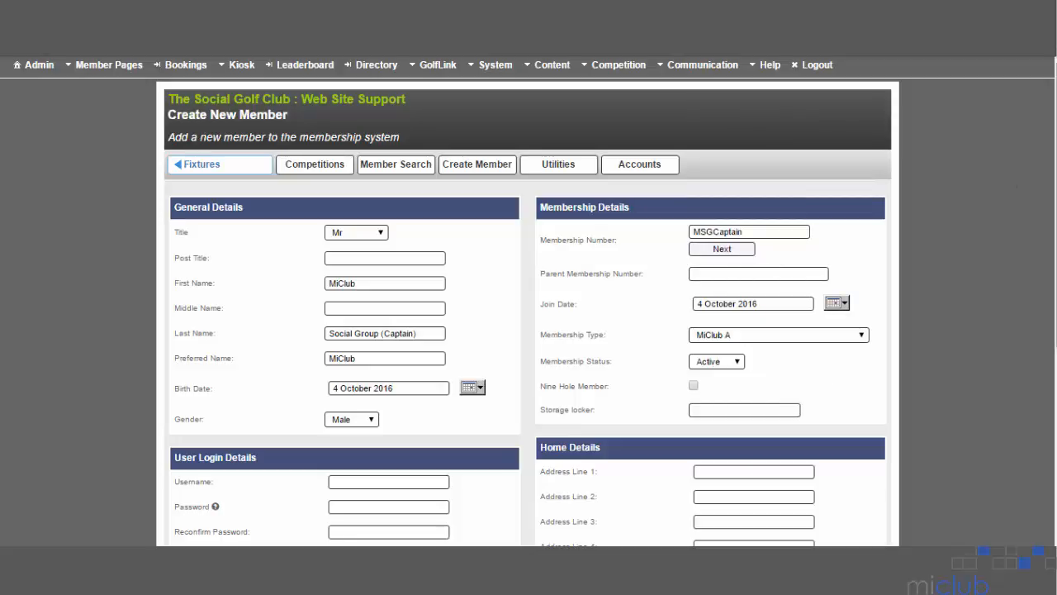
- Set the login username to MSGCaptain, replace the prefilled account password and reconfirm the new one
scroll(529, 314, down, 5)
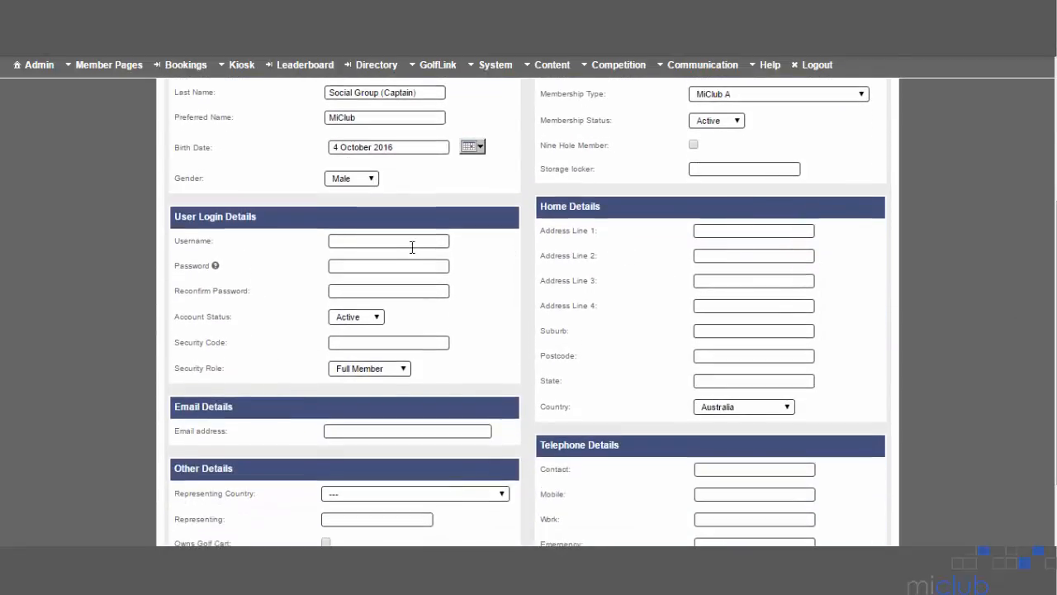
click(413, 247)
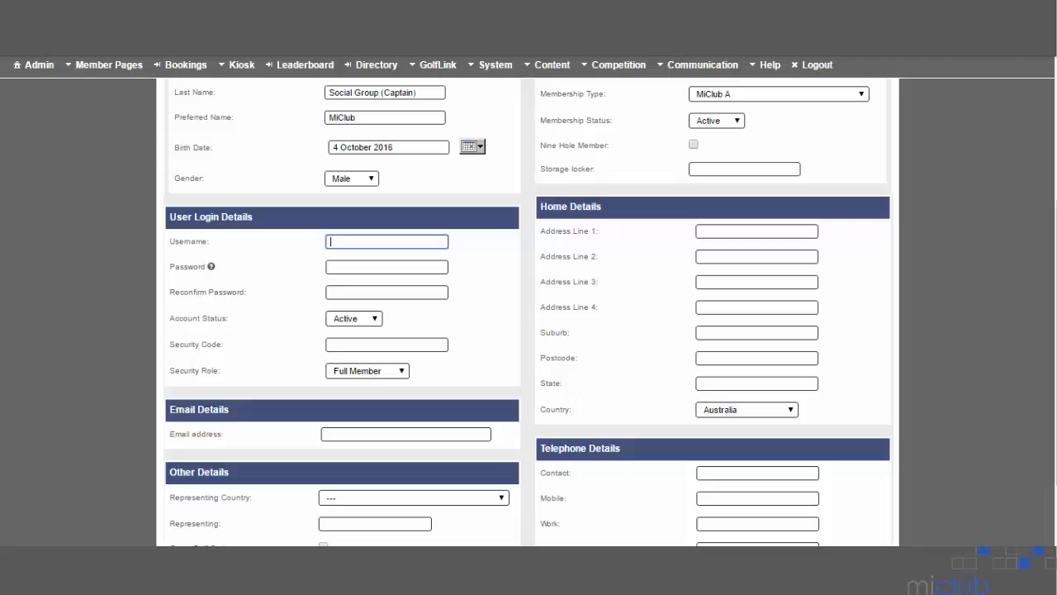
text(MSG)
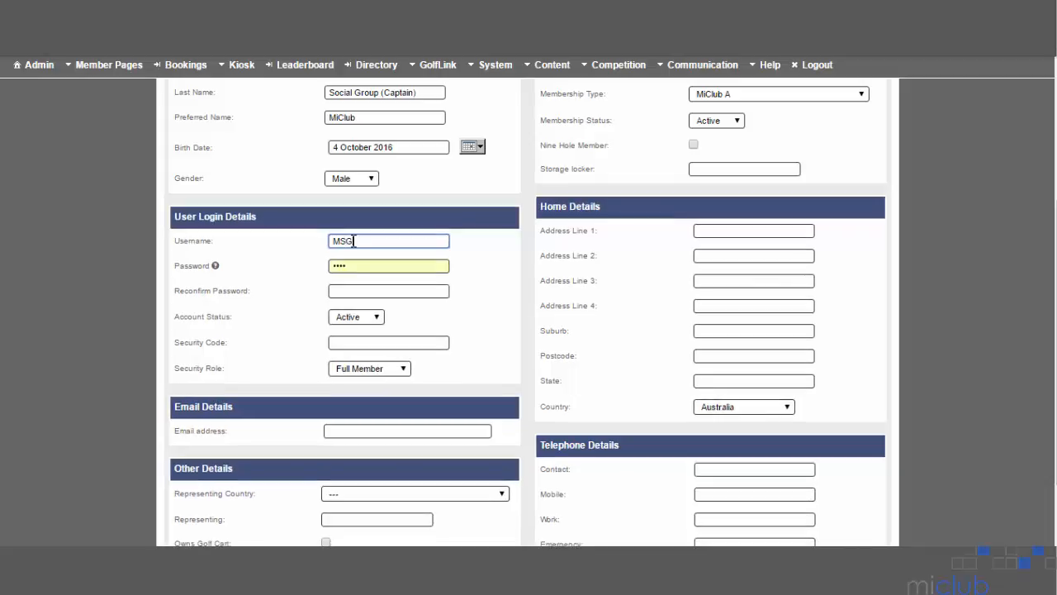
text(Captain)
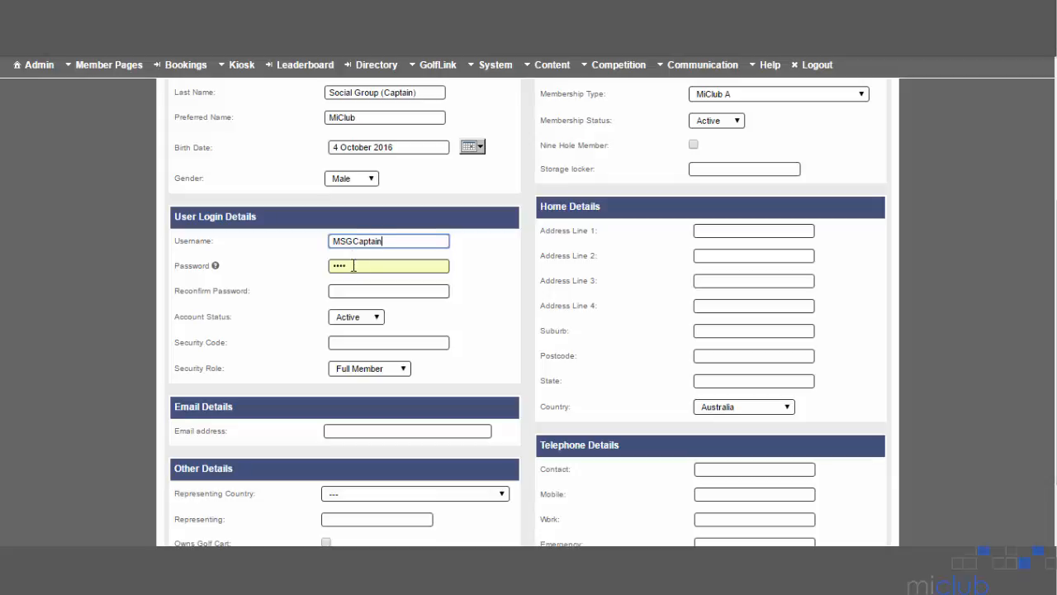
drag(353, 265, 302, 265)
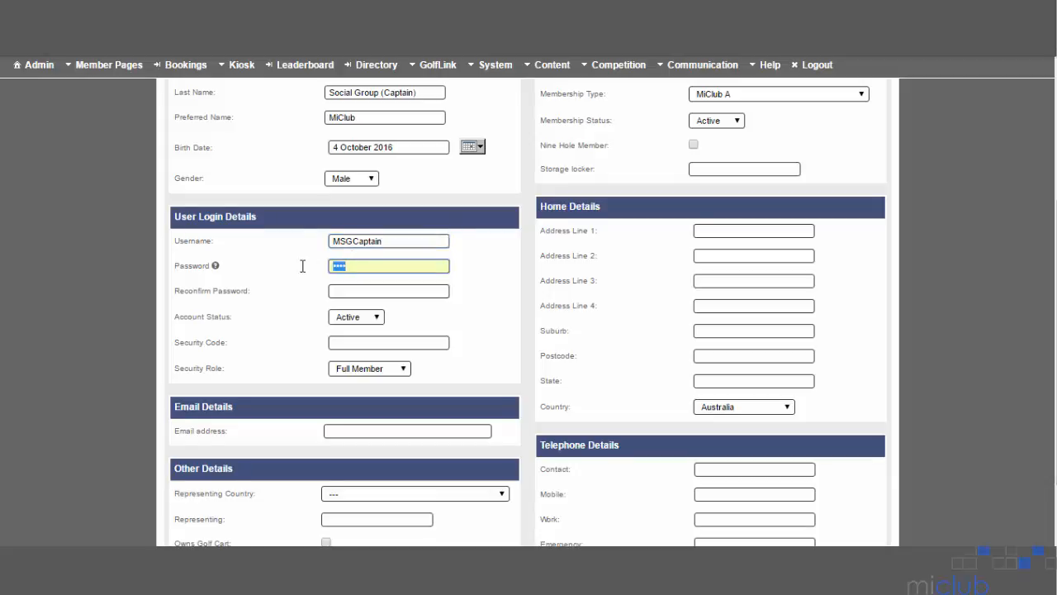
key(BackSpace)
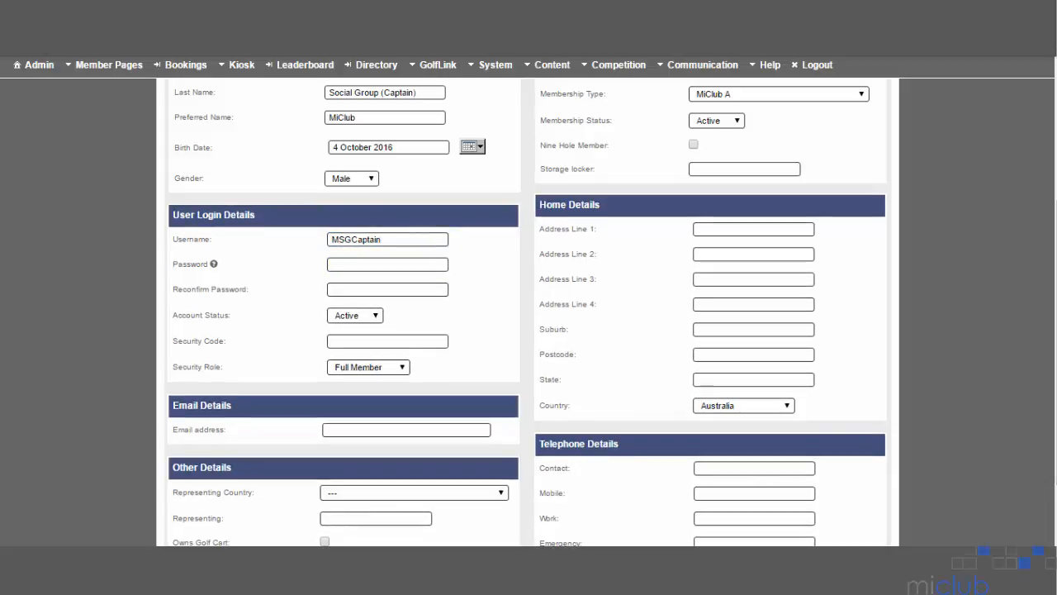
text(•••••)
key(Tab)
text(•••••)
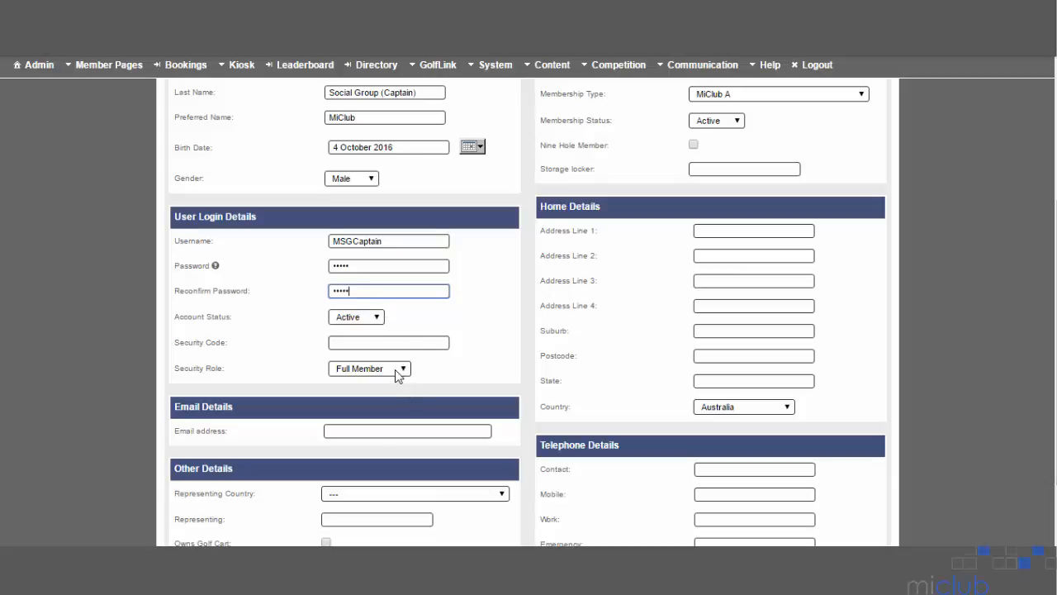
click(412, 342)
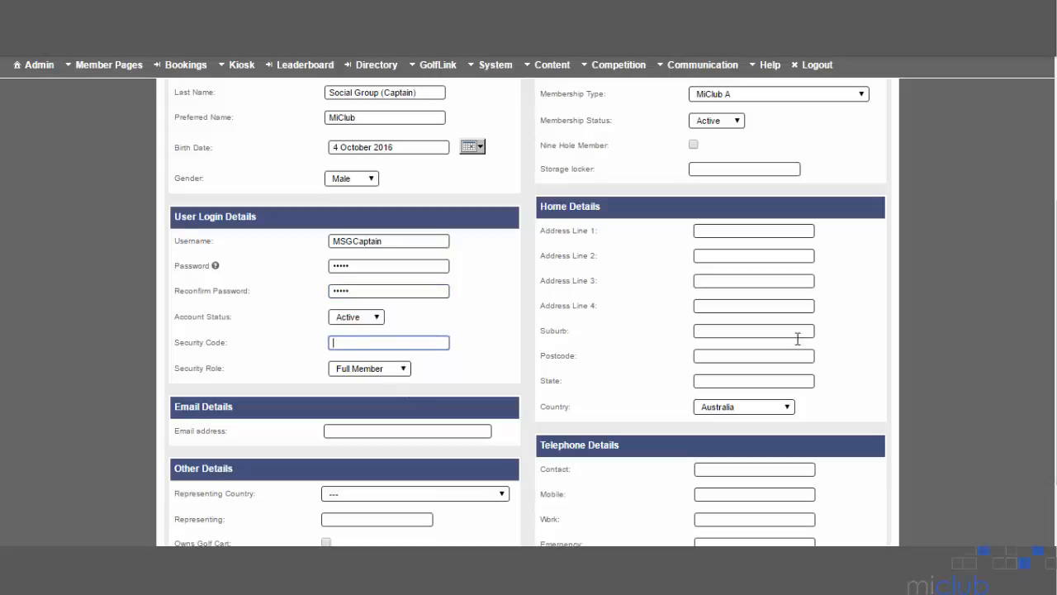
- Fill in the member's home details with the street address, suburb, postcode and state
scroll(528, 314, down, 1)
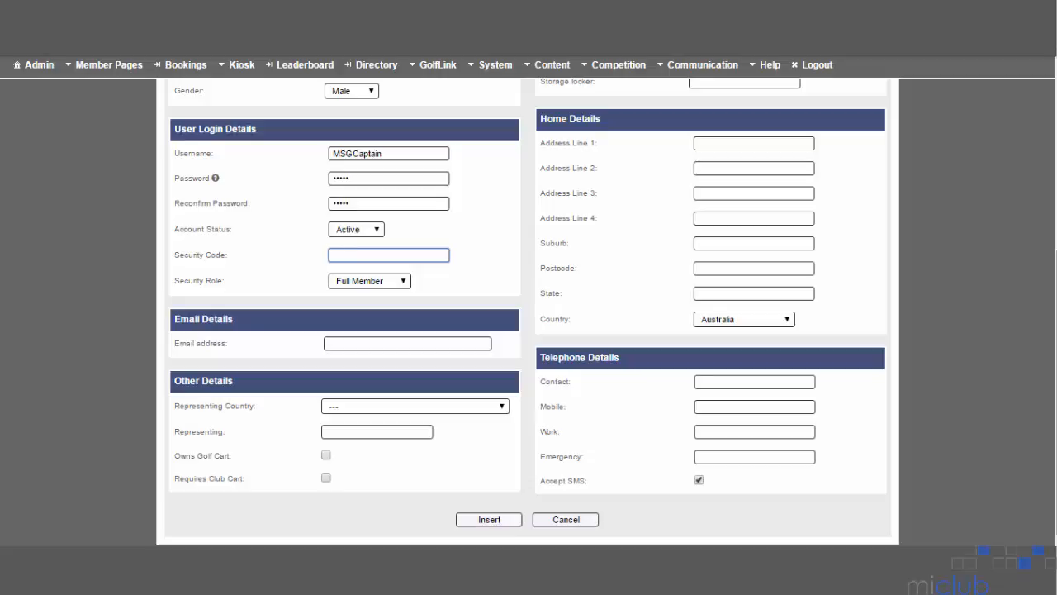
click(774, 143)
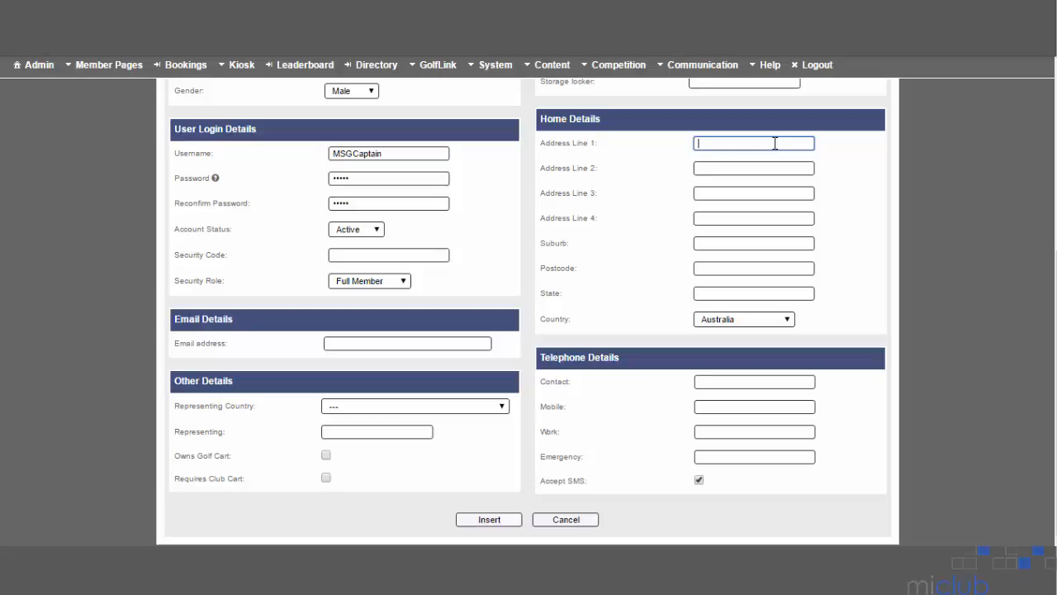
text(123 Fake St)
click(725, 241)
text(Seaford)
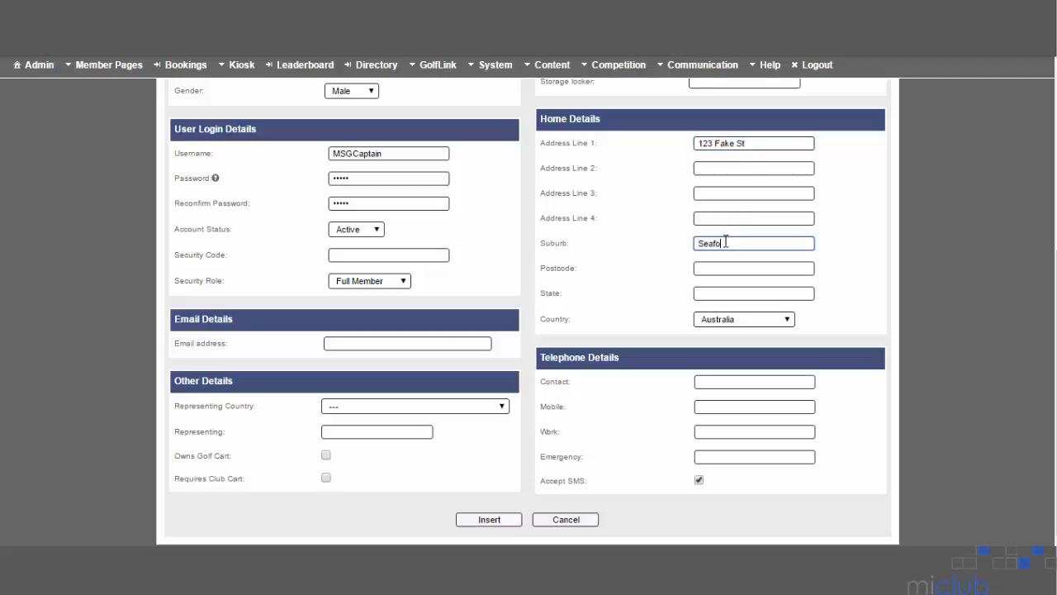
key(Tab)
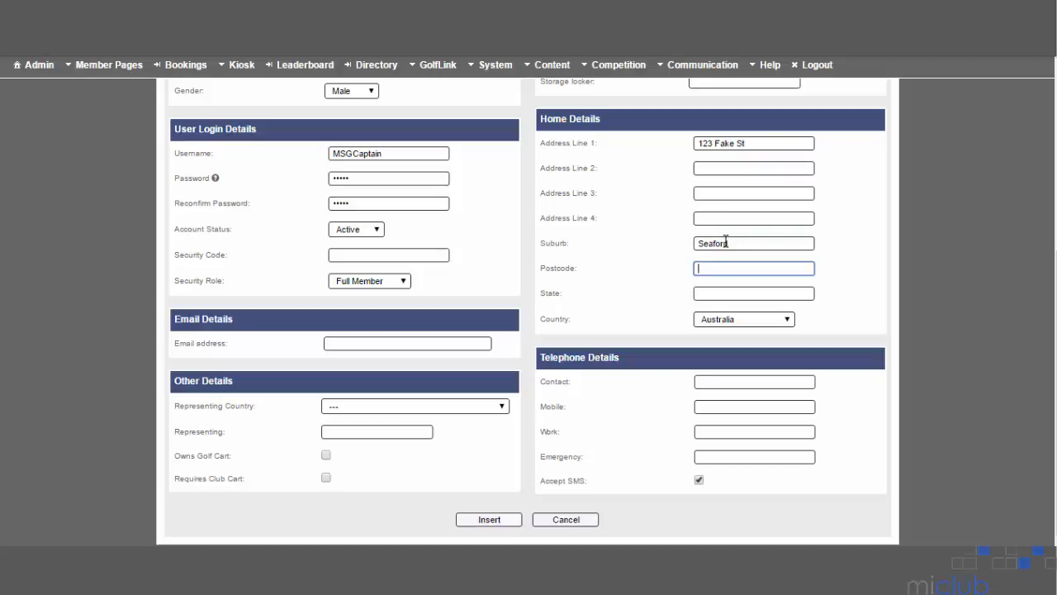
text(3198)
click(725, 290)
text(VIC)
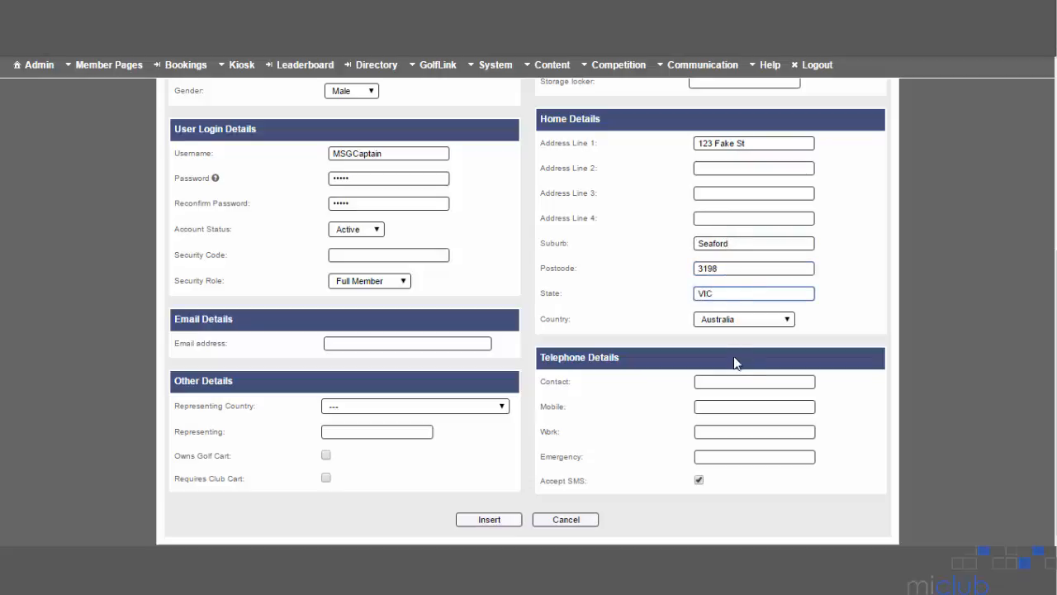
- Enter the member's contact phone number and insert the new member record without saving the password in the browser
click(727, 382)
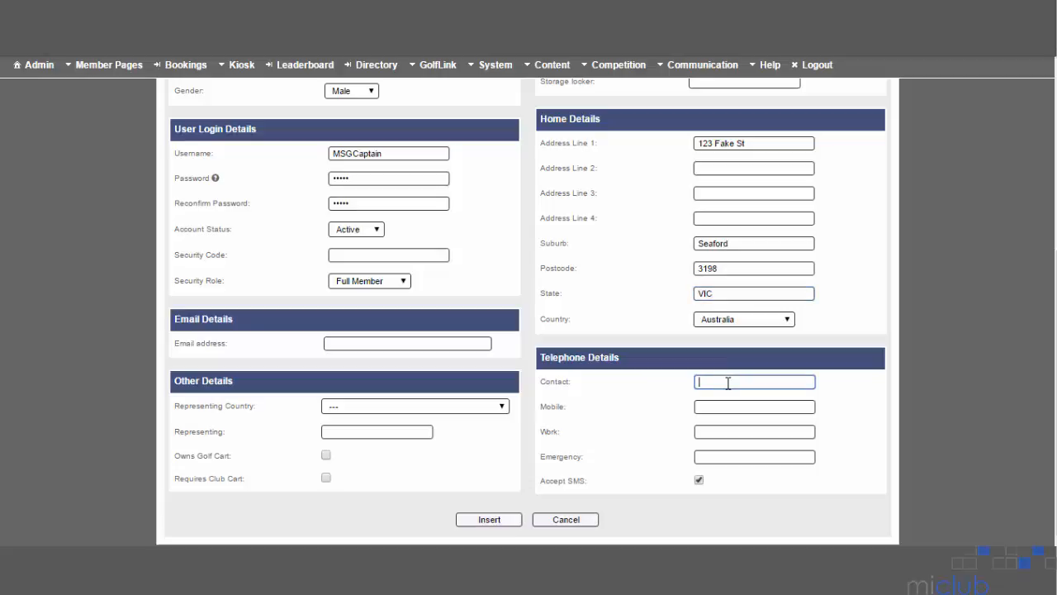
text(000)
click(488, 519)
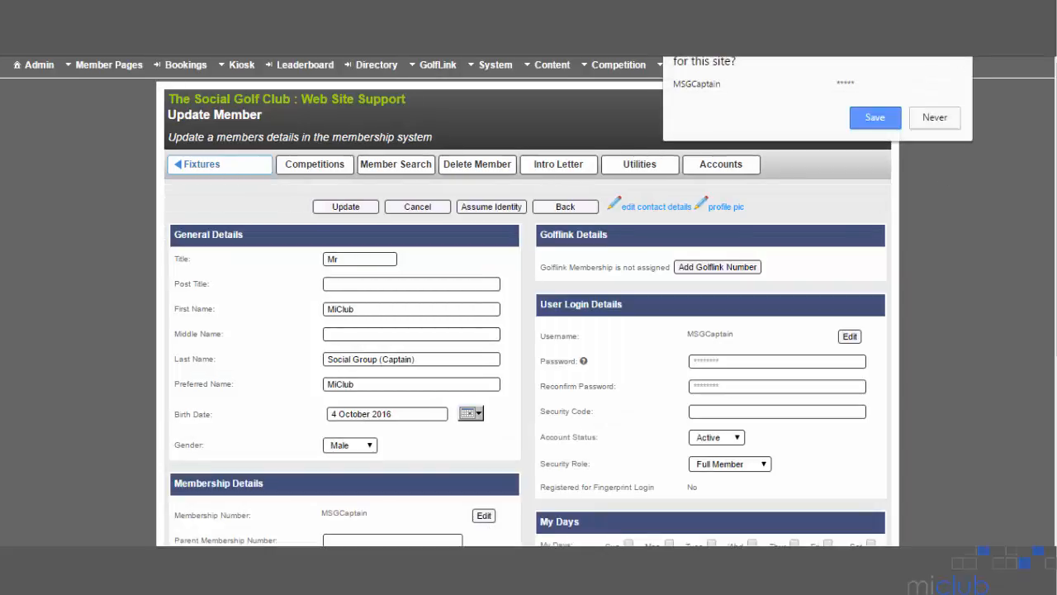
click(958, 60)
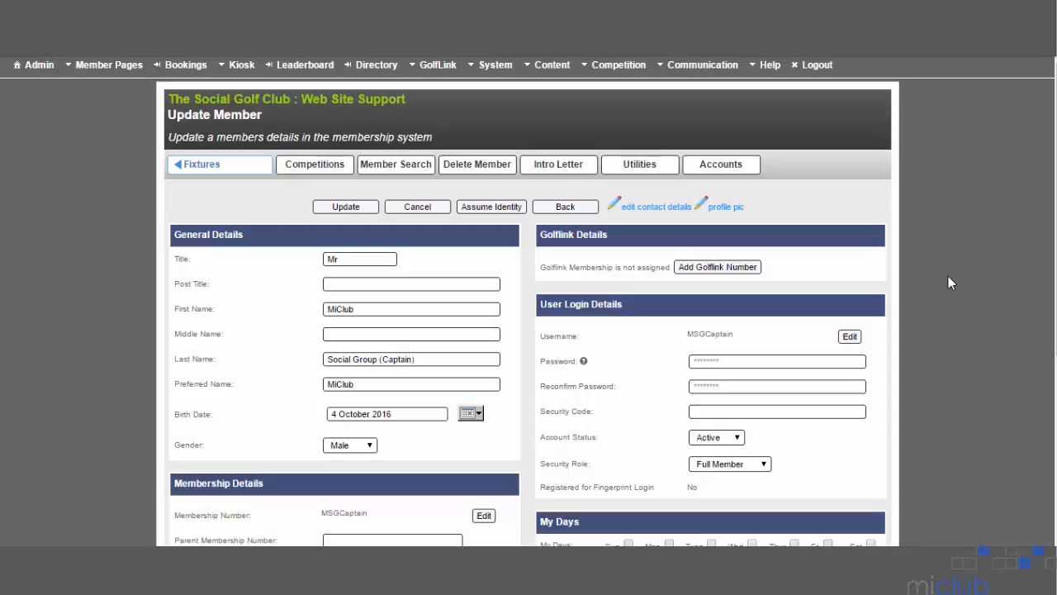
- Open the security role management and load the individual rights of the MSGCaptain user, searching for msg
click(495, 70)
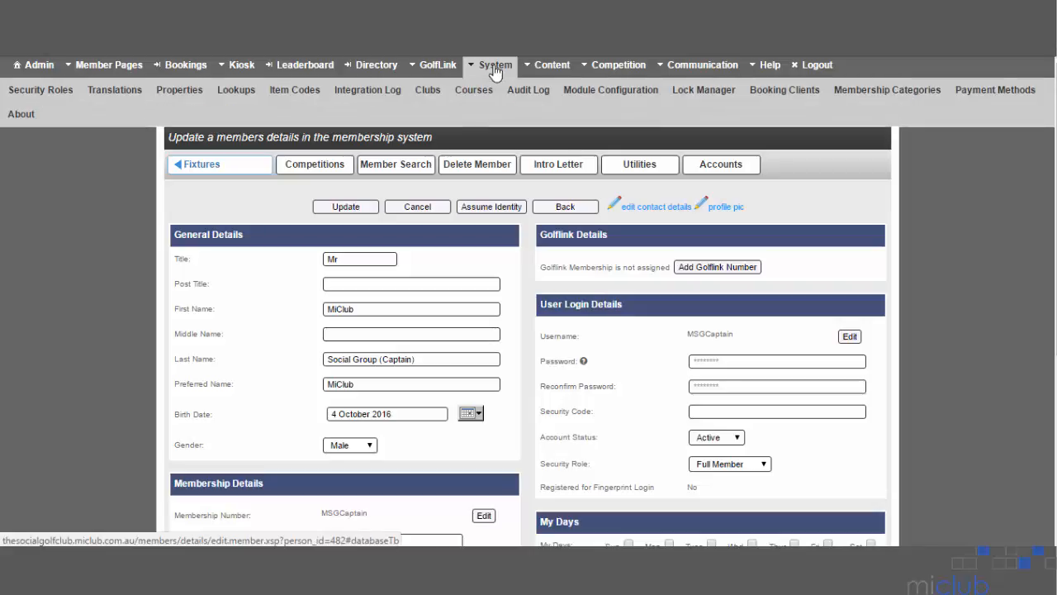
click(57, 97)
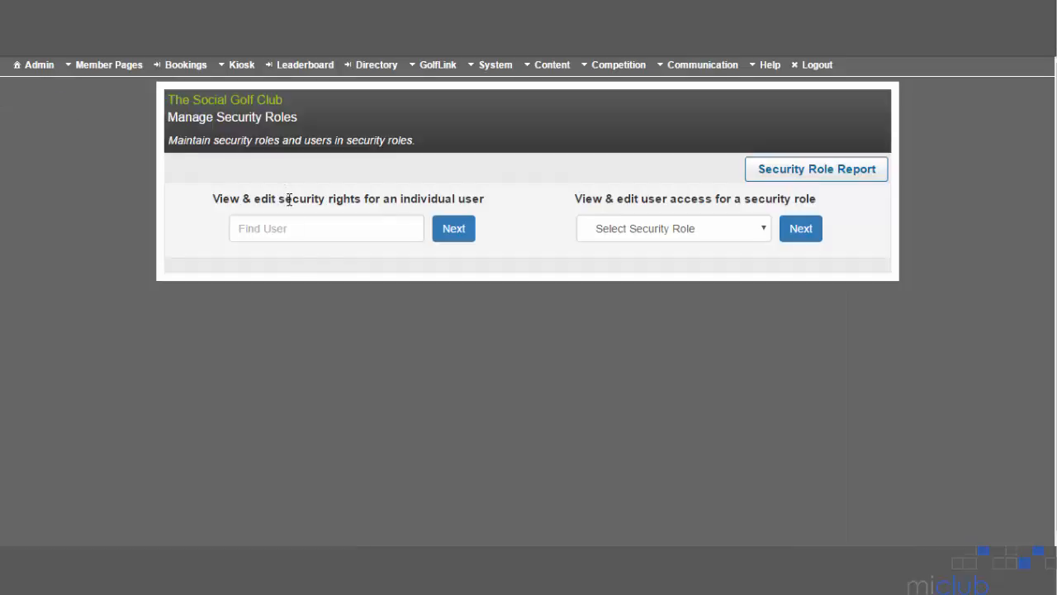
click(287, 229)
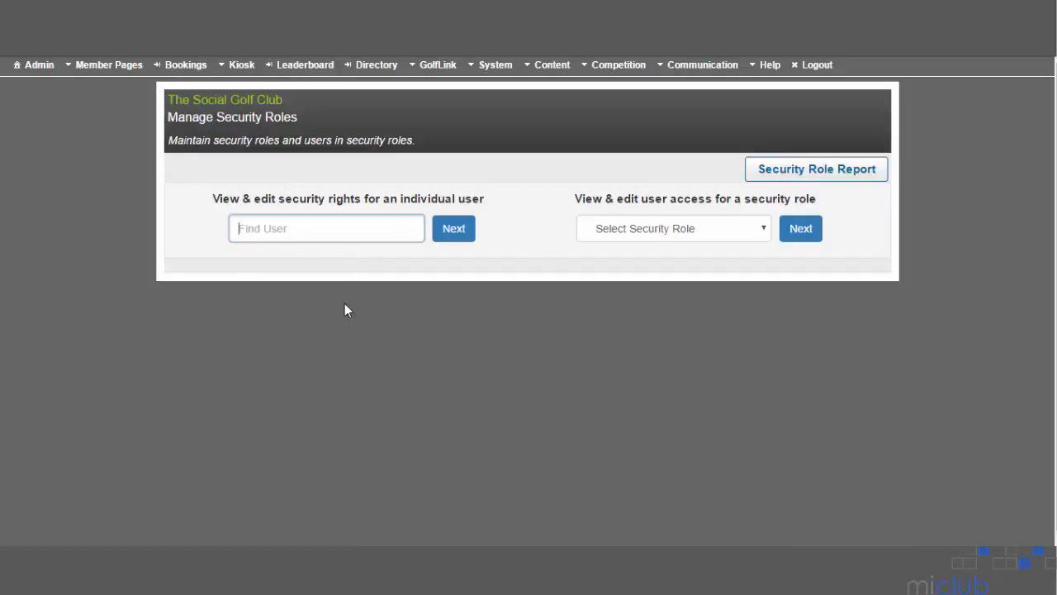
text(msg)
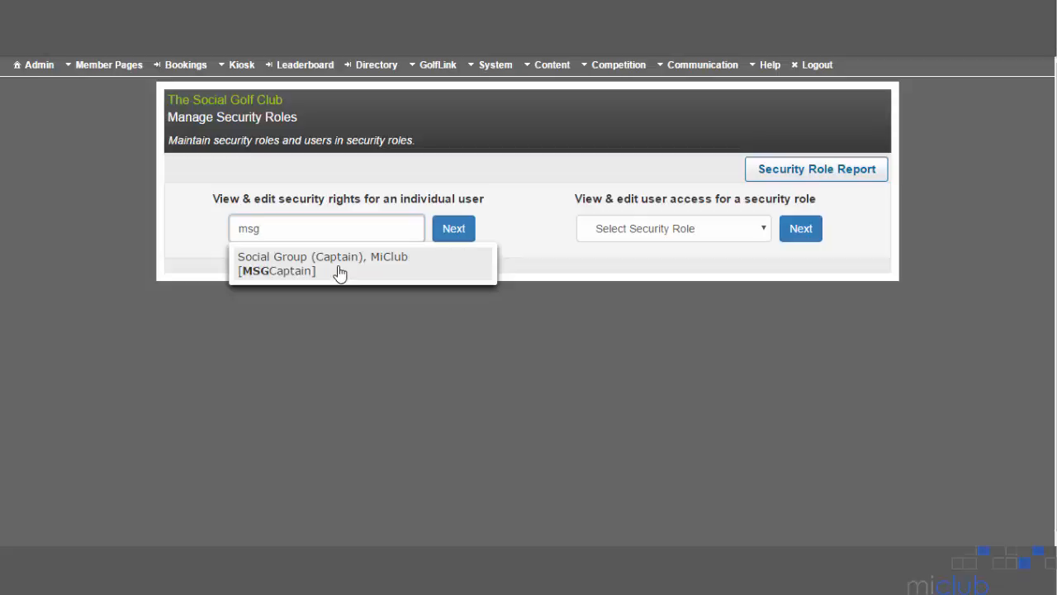
click(339, 264)
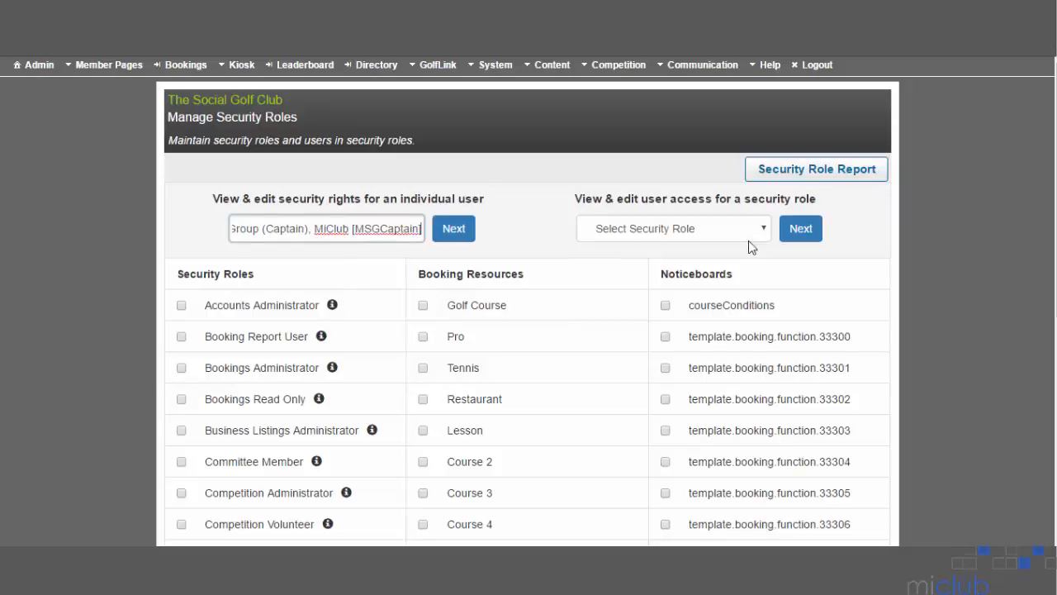
- Grant the captain user the Bookings Read Only and Social Golf Administrator security roles
scroll(528, 311, down, 2)
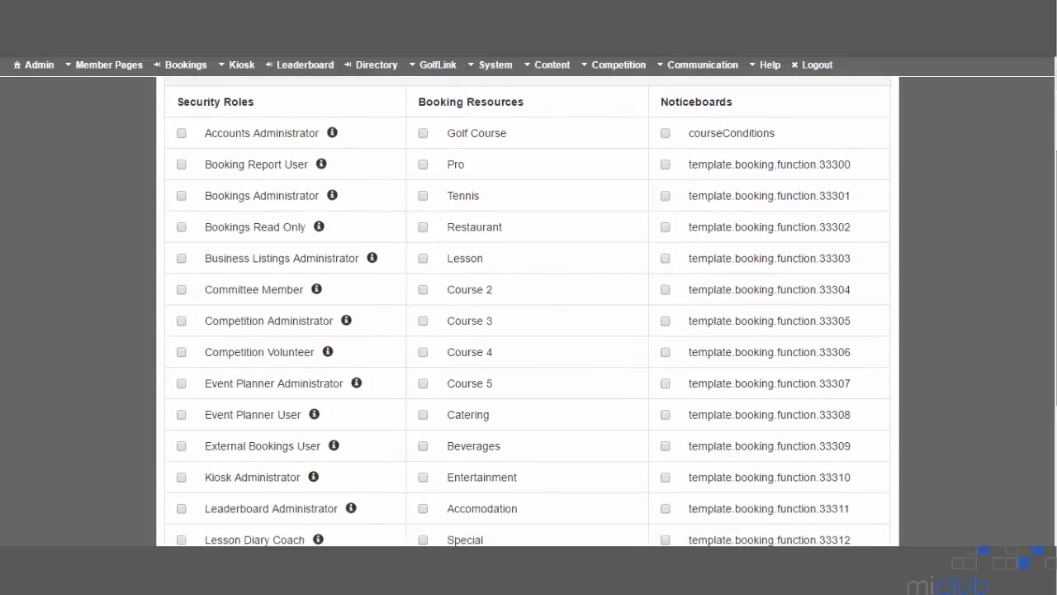
click(182, 228)
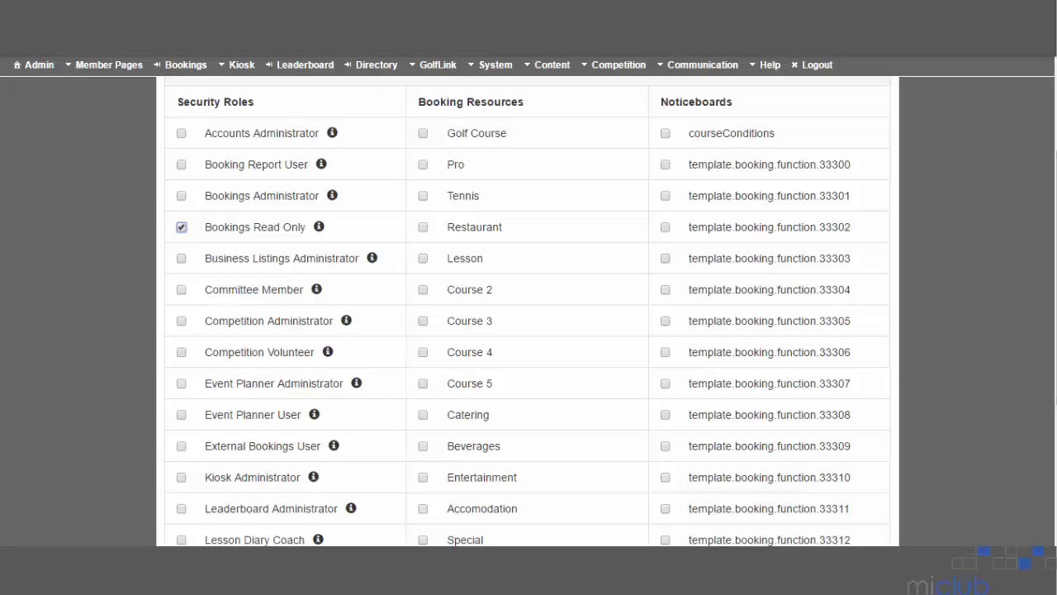
scroll(848, 305, down, 3)
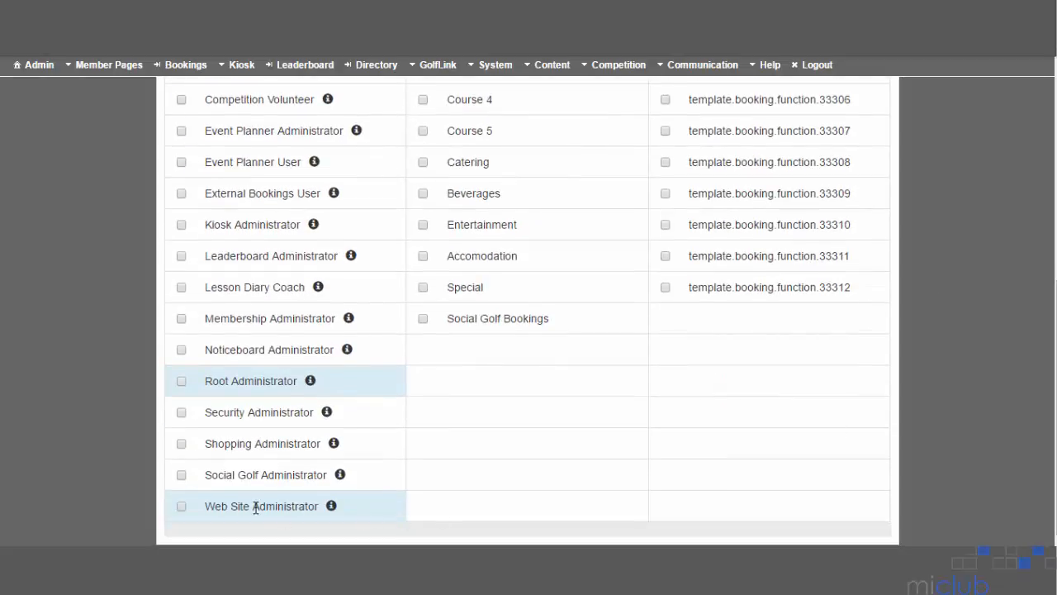
click(182, 476)
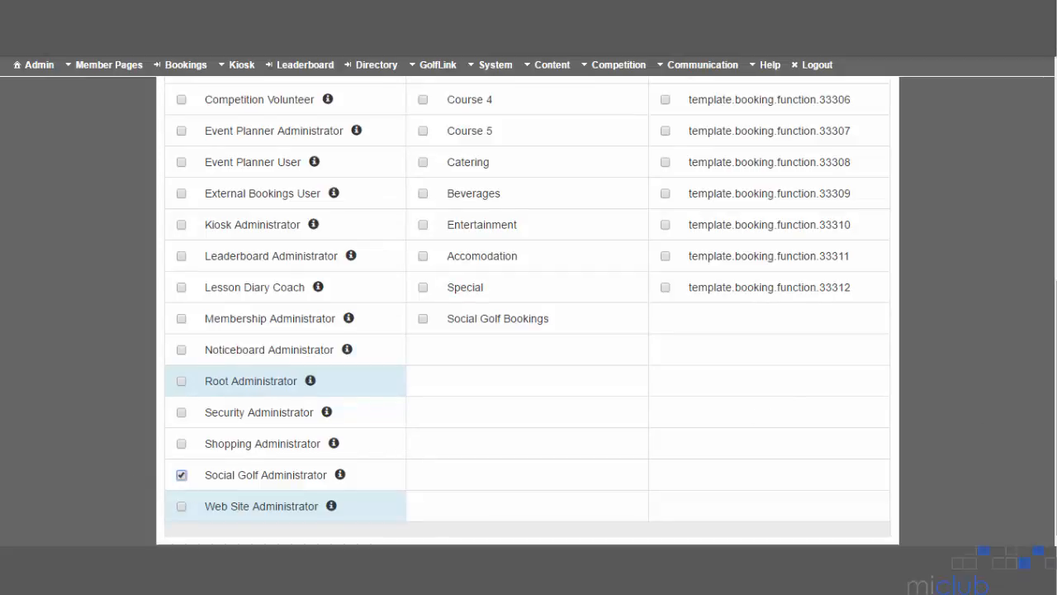
scroll(1054, 189, up, 5)
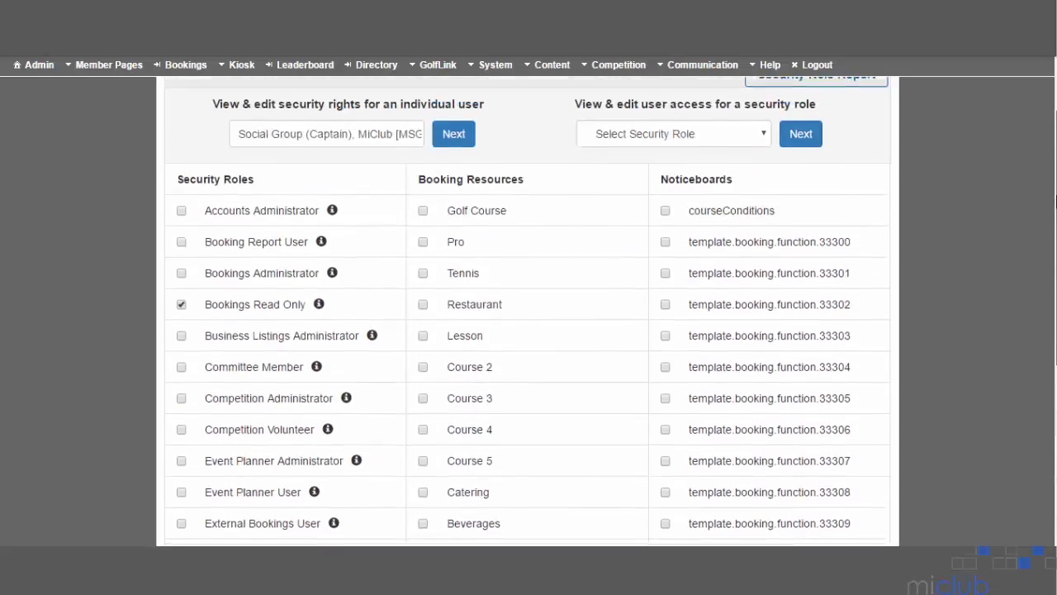
scroll(1054, 189, up, 1)
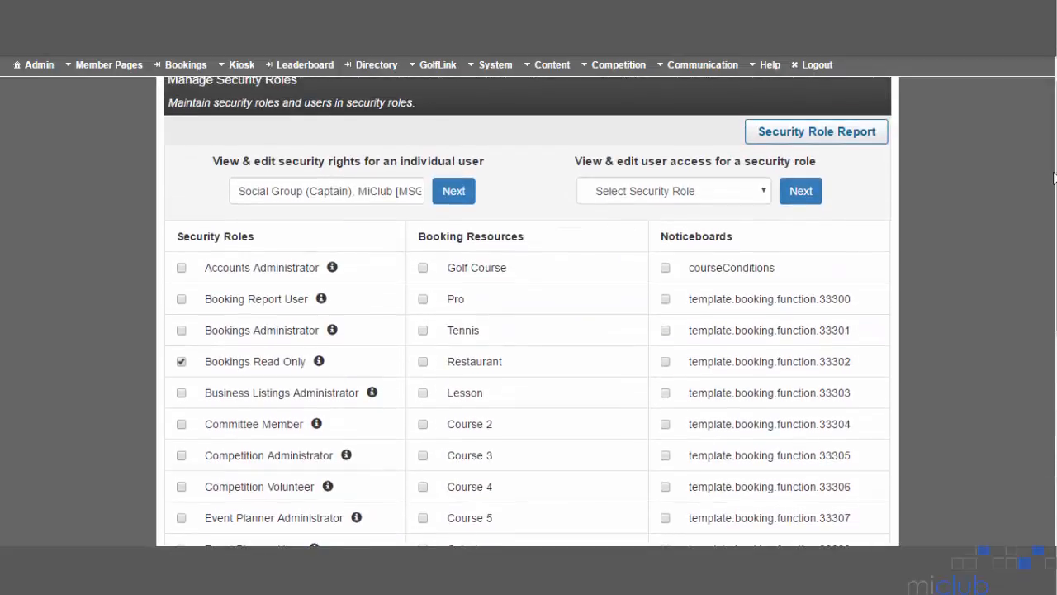